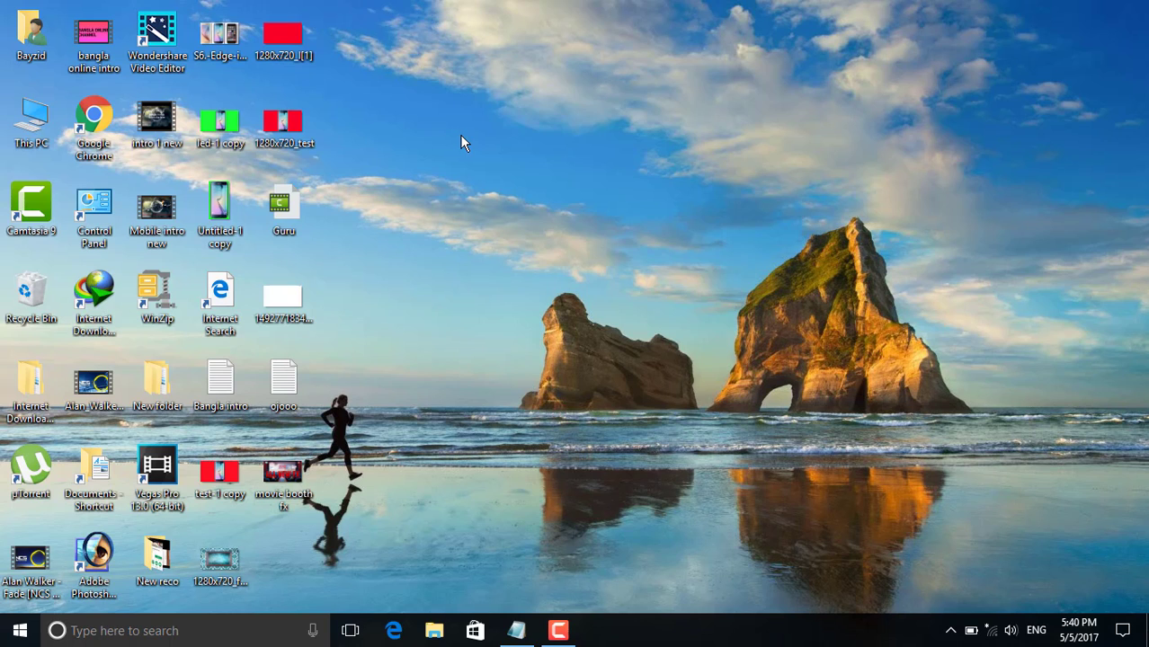
right_click(459, 134)
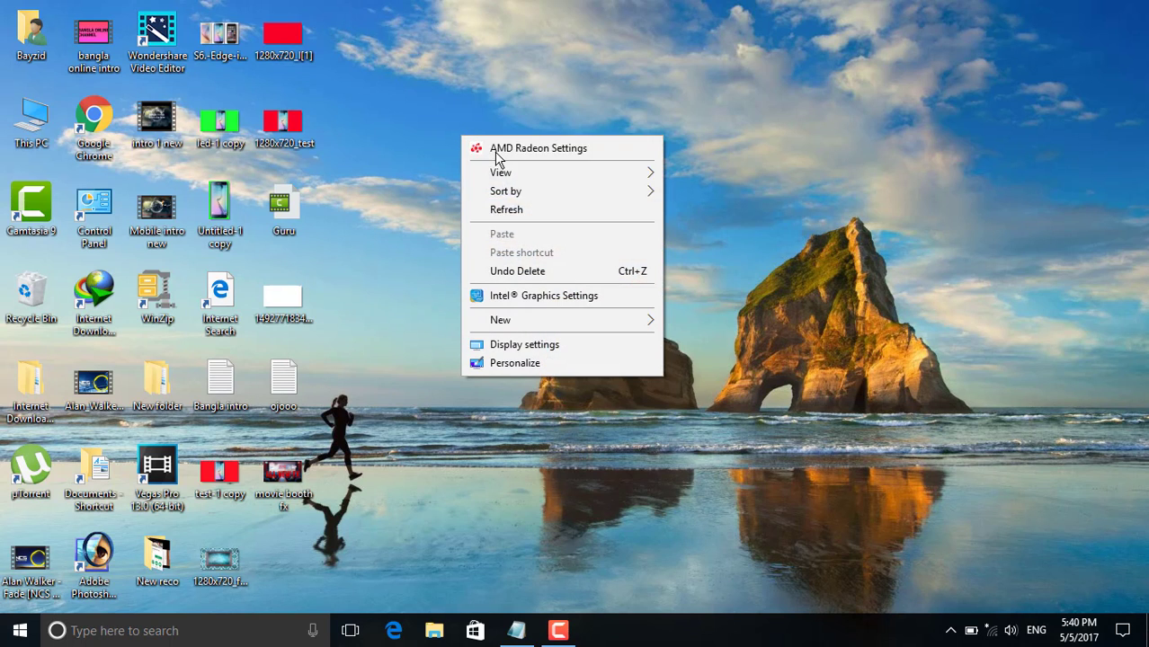
right_click(497, 209)
left_click(543, 280)
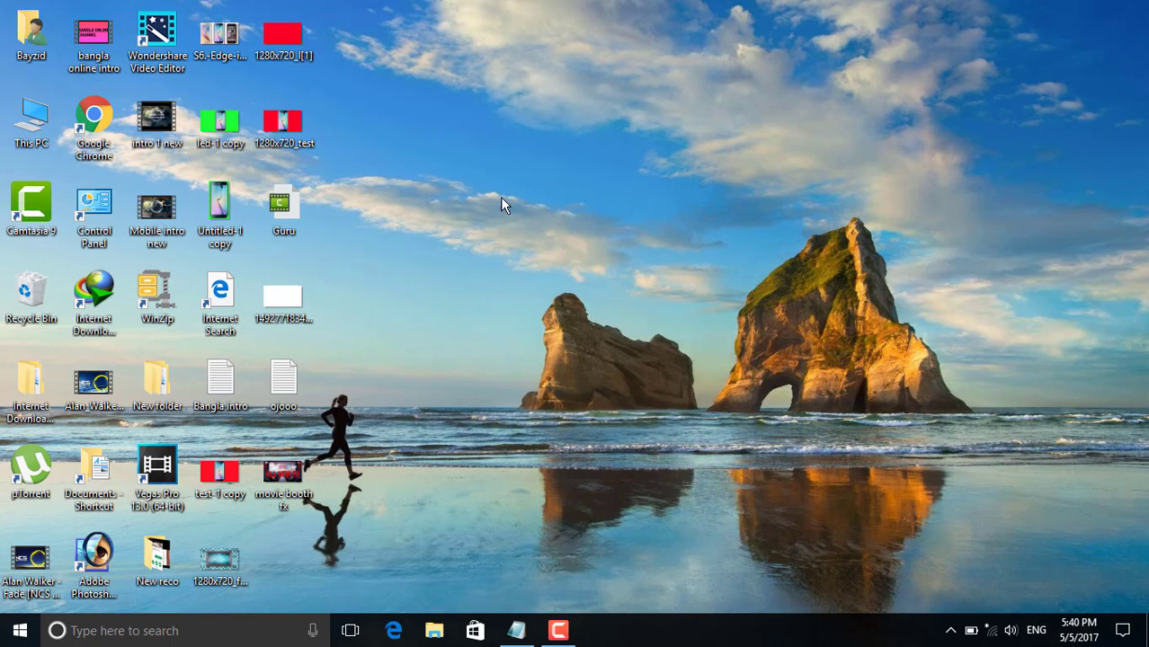
left_click_drag(425, 44, 3, 396)
left_click(538, 284)
right_click(520, 149)
left_click(553, 222)
Search Windows for "Windows Firewall" and dismiss the search.
left_click(19, 633)
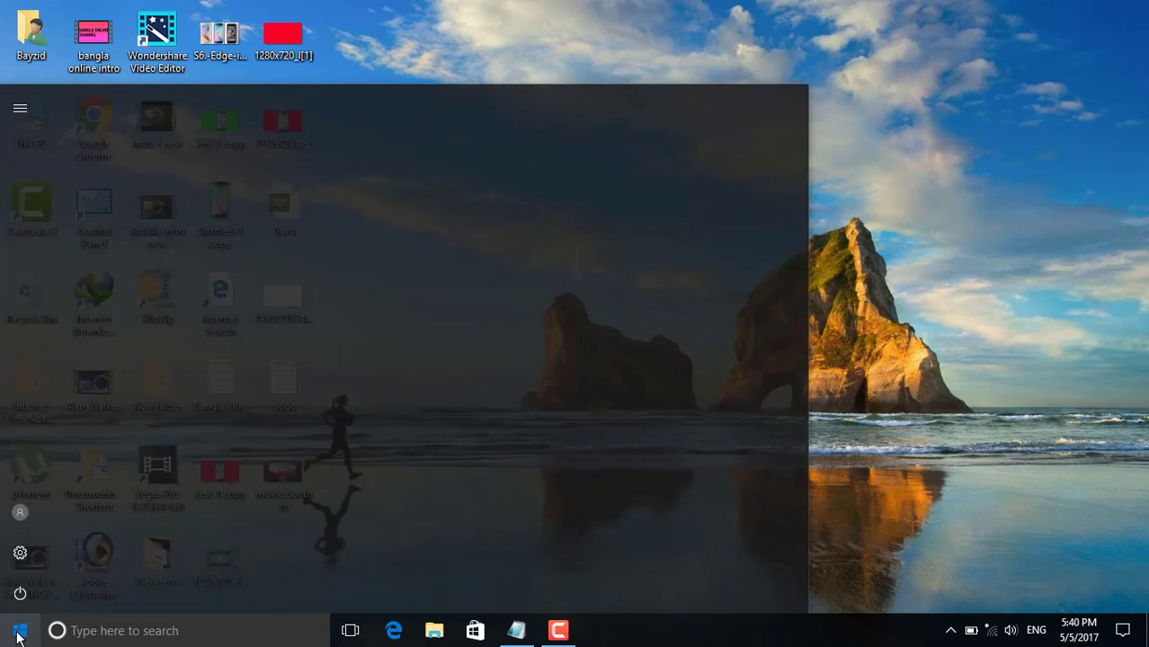
left_click(113, 632)
right_click(115, 634)
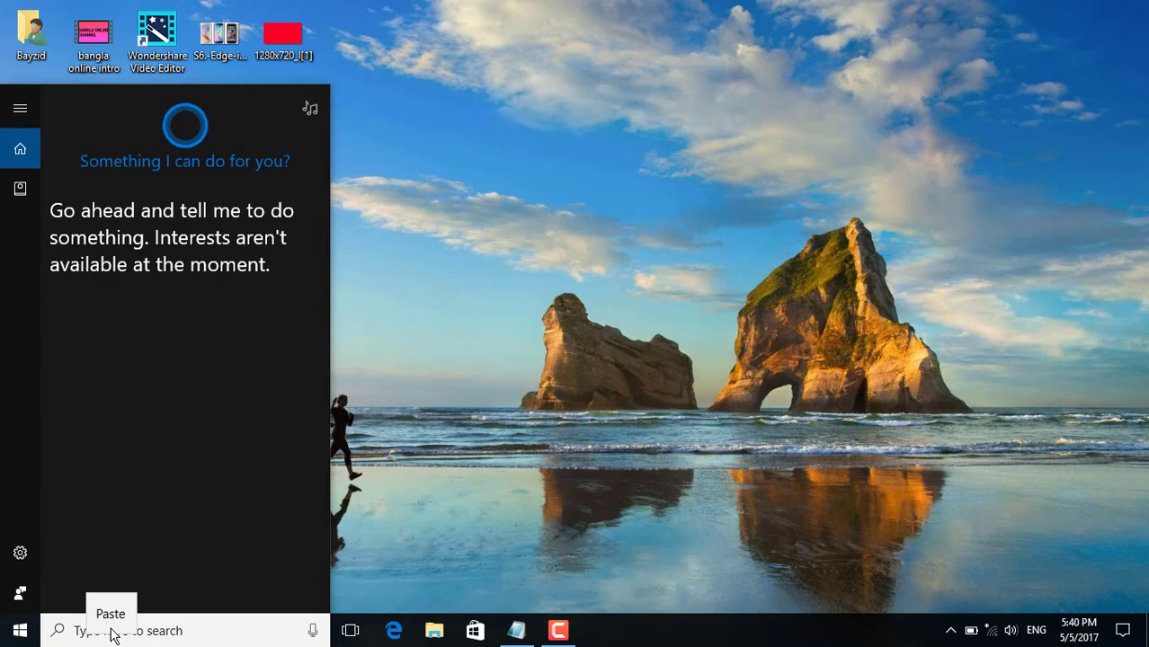
left_click(111, 614)
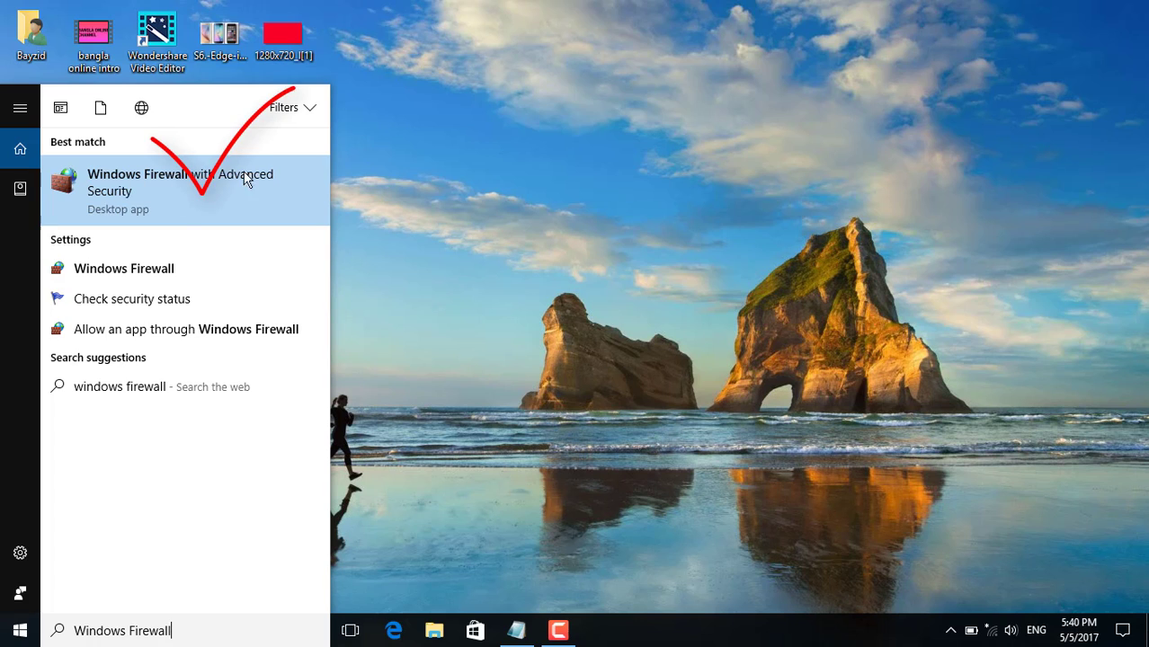
left_click(440, 179)
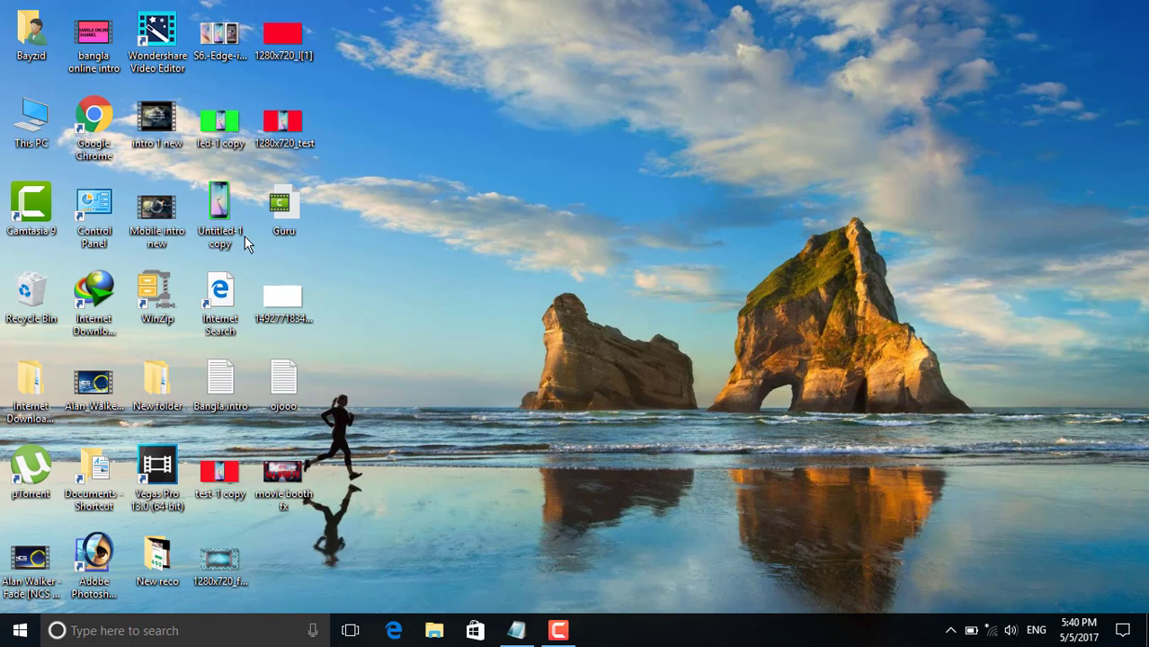
Open Control Panel to look for the Windows Firewall item, and close it again.
double_click(93, 213)
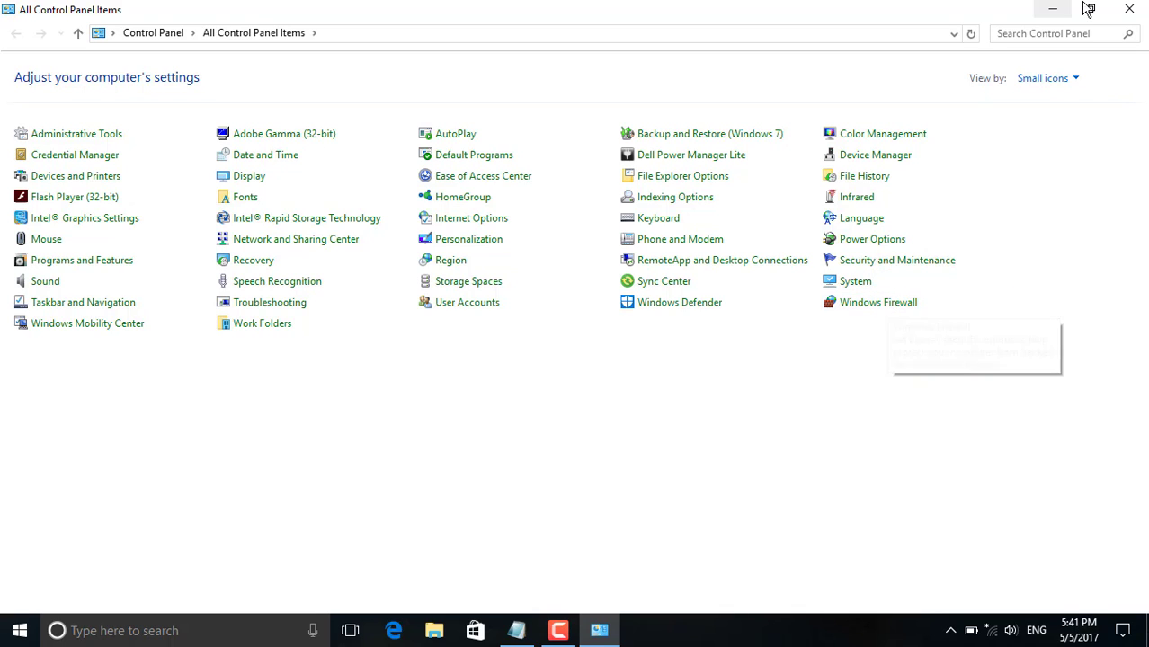
left_click(1129, 9)
Search for "Windows Firewall", open Windows Firewall with Advanced Security in a maximized window, and look over its overview page.
right_click(154, 636)
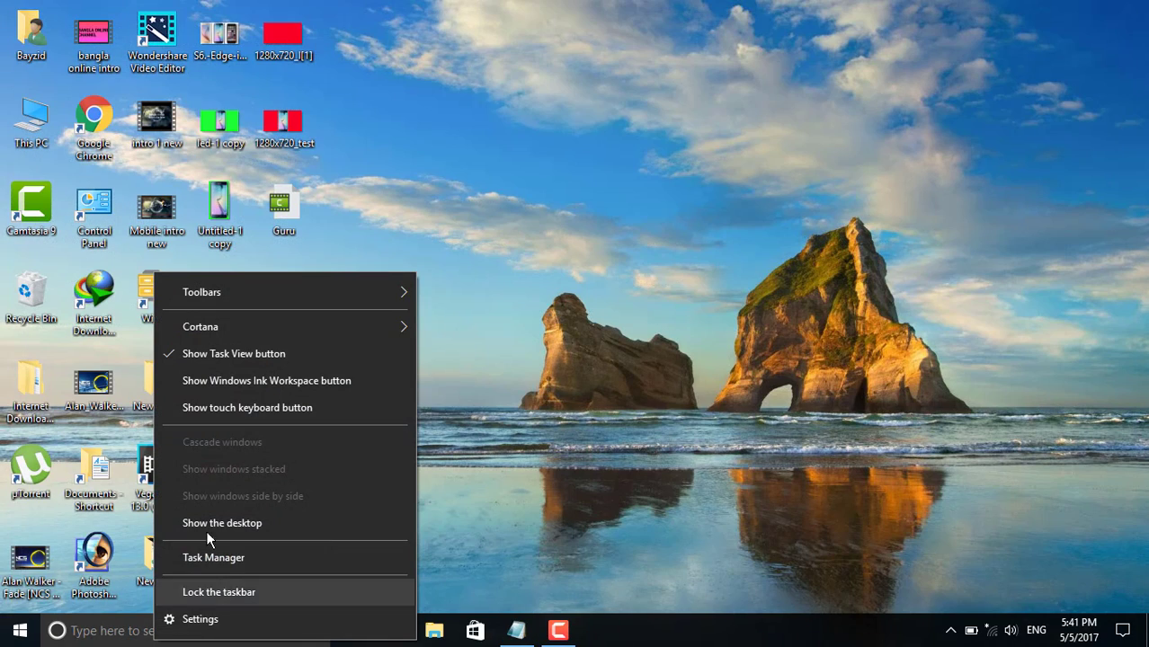
left_click(104, 632)
right_click(104, 632)
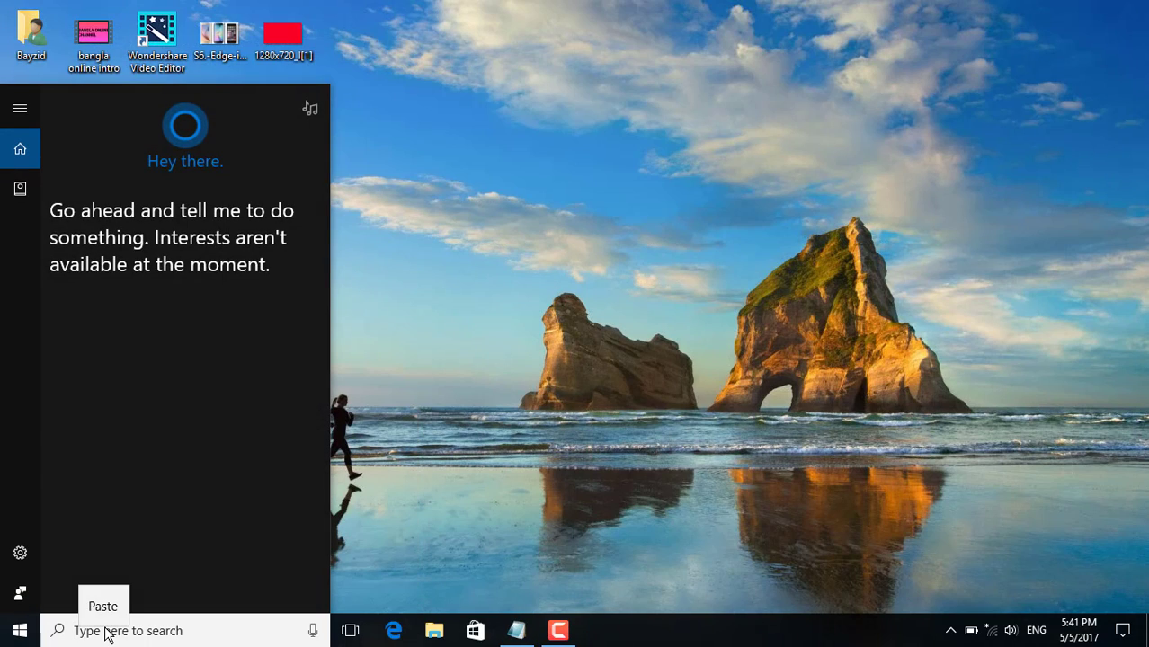
left_click(103, 603)
left_click(179, 178)
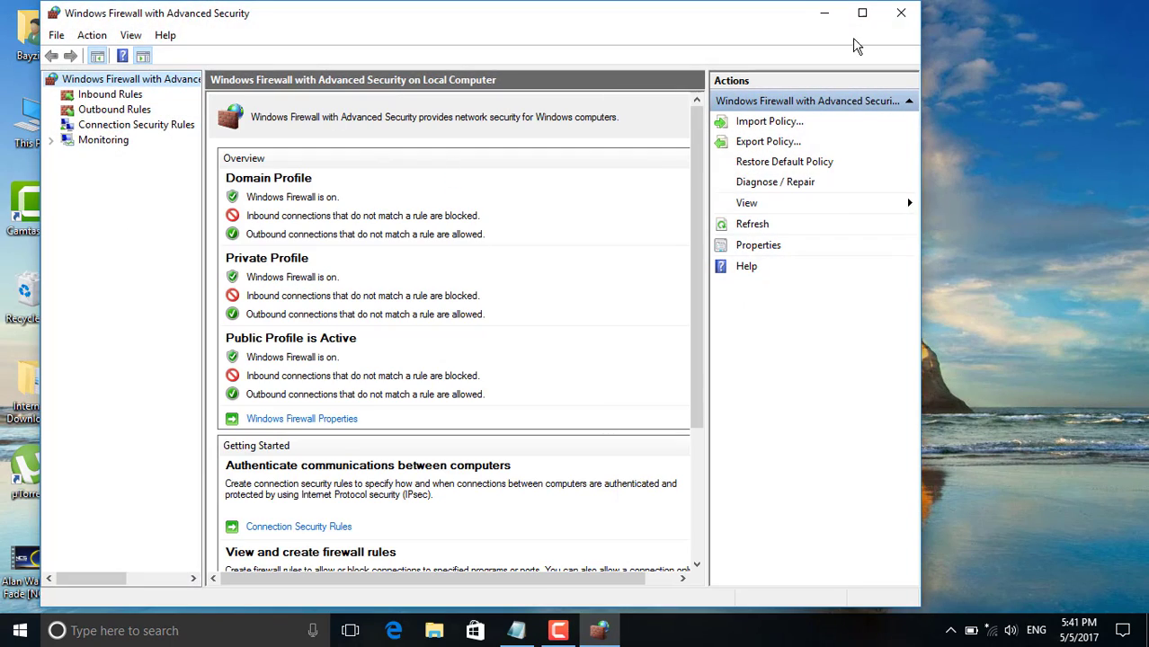
left_click(863, 13)
scroll(364, 232, "down", 3)
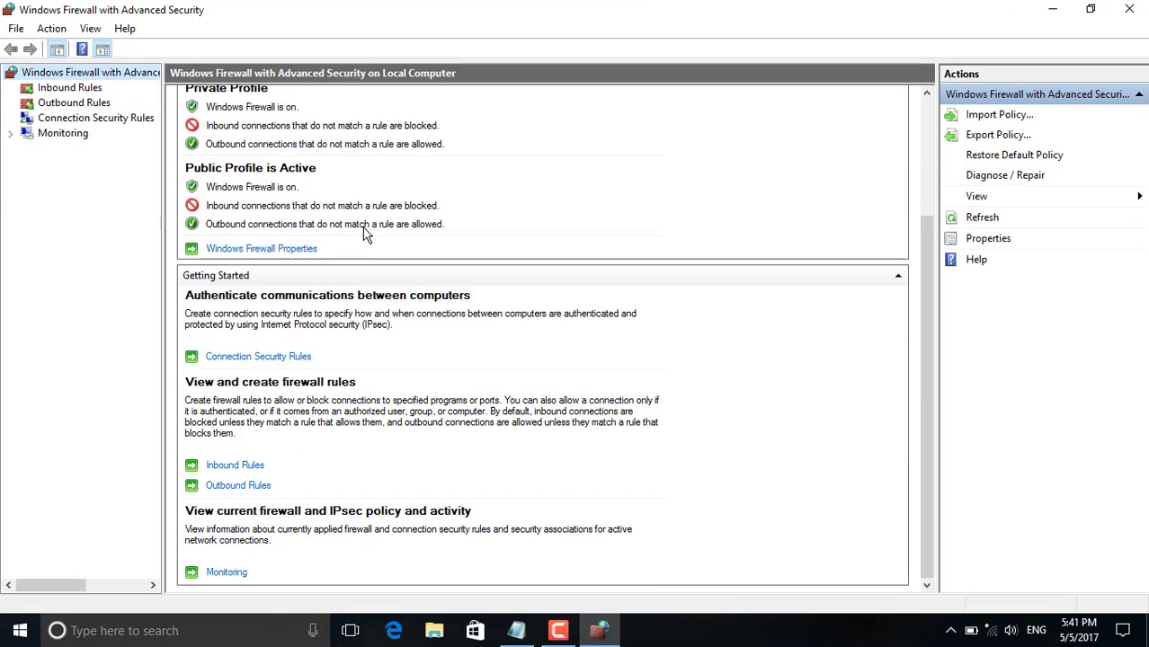
scroll(364, 232, "up", 3)
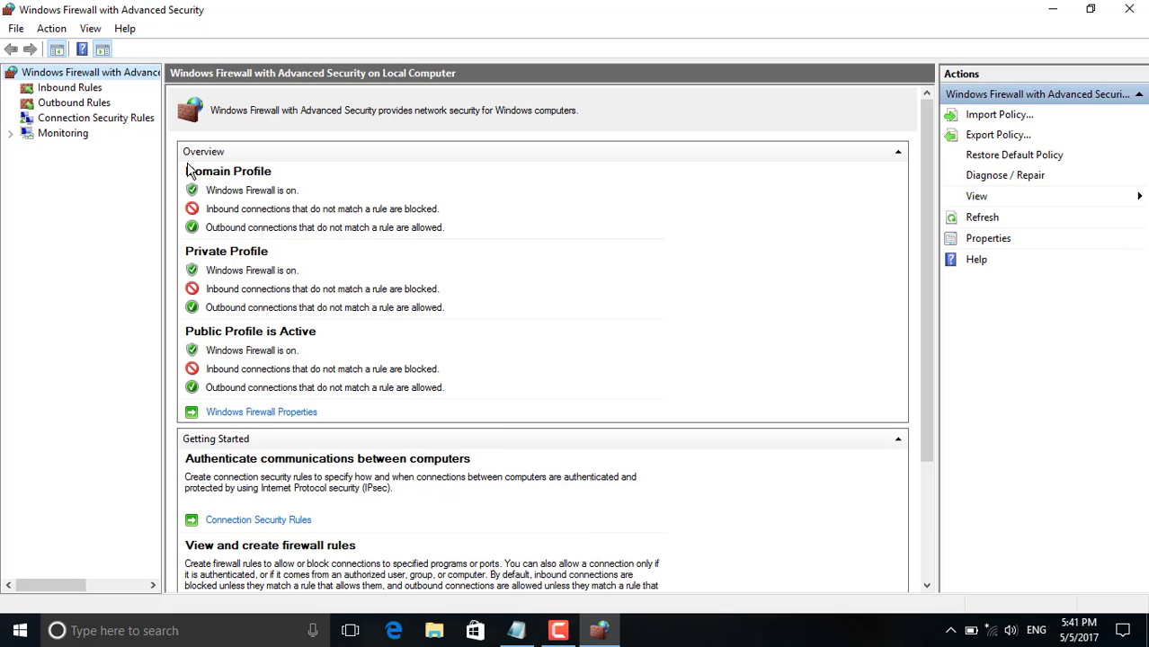
Open the firewall's Inbound Rules list and look through the existing rules.
left_click(72, 88)
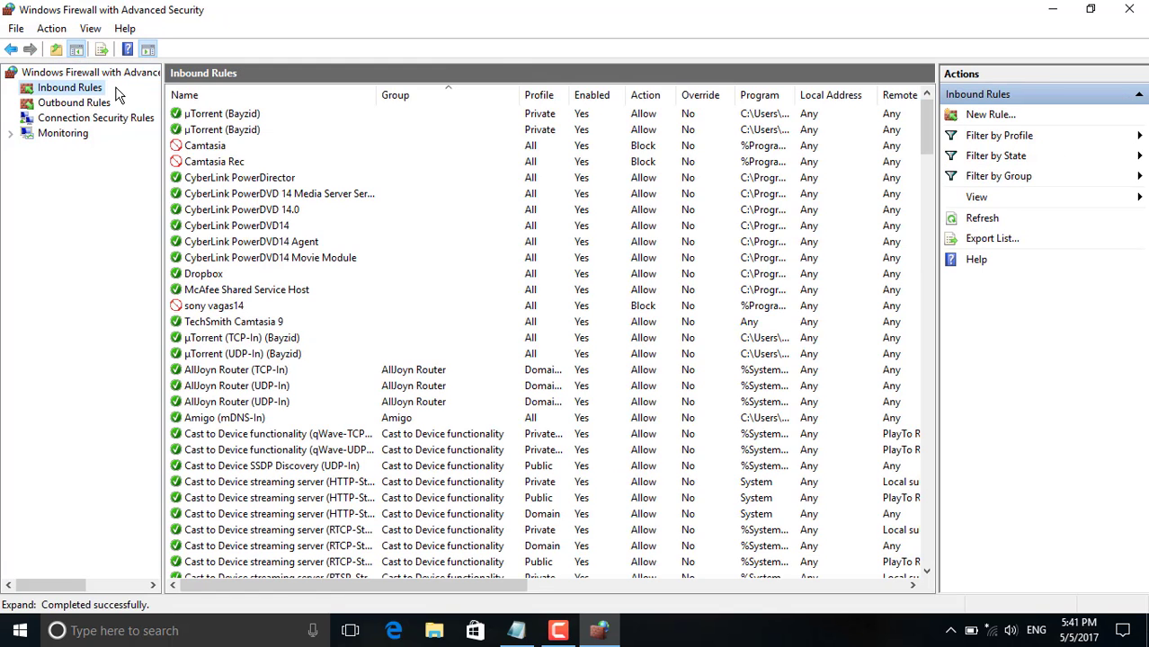
scroll(403, 250, "down", 3)
scroll(421, 249, "up", 3)
scroll(409, 261, "down", 12)
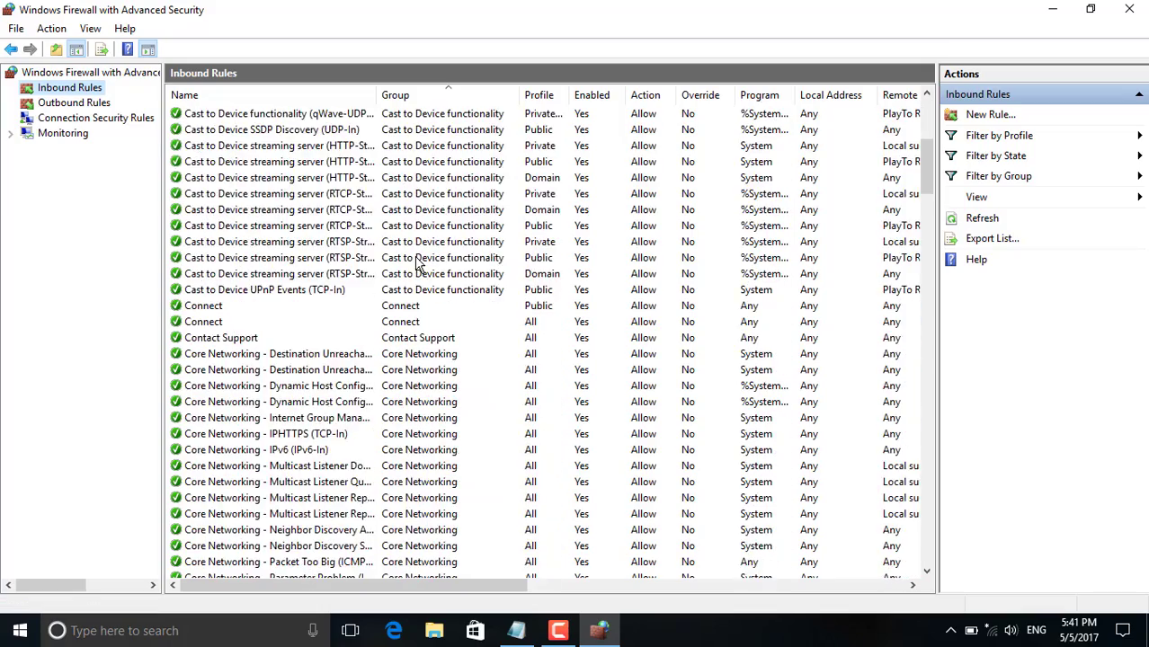
scroll(398, 270, "up", 15)
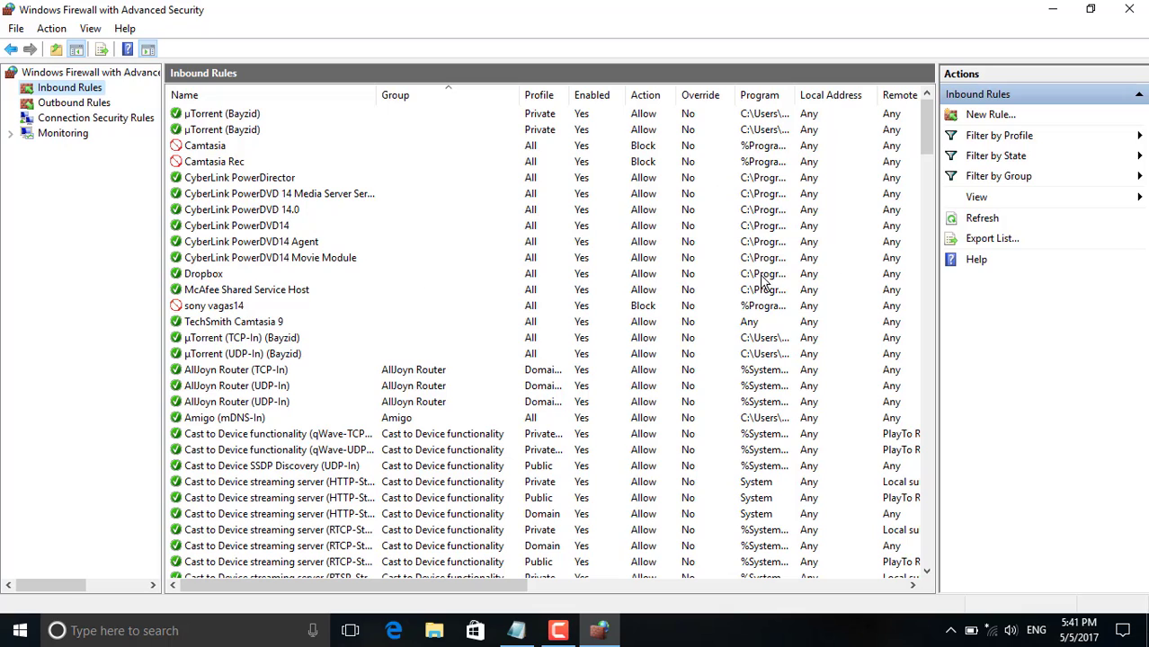
Start a new inbound rule of type Program that applies to one specific program path.
left_click(993, 116)
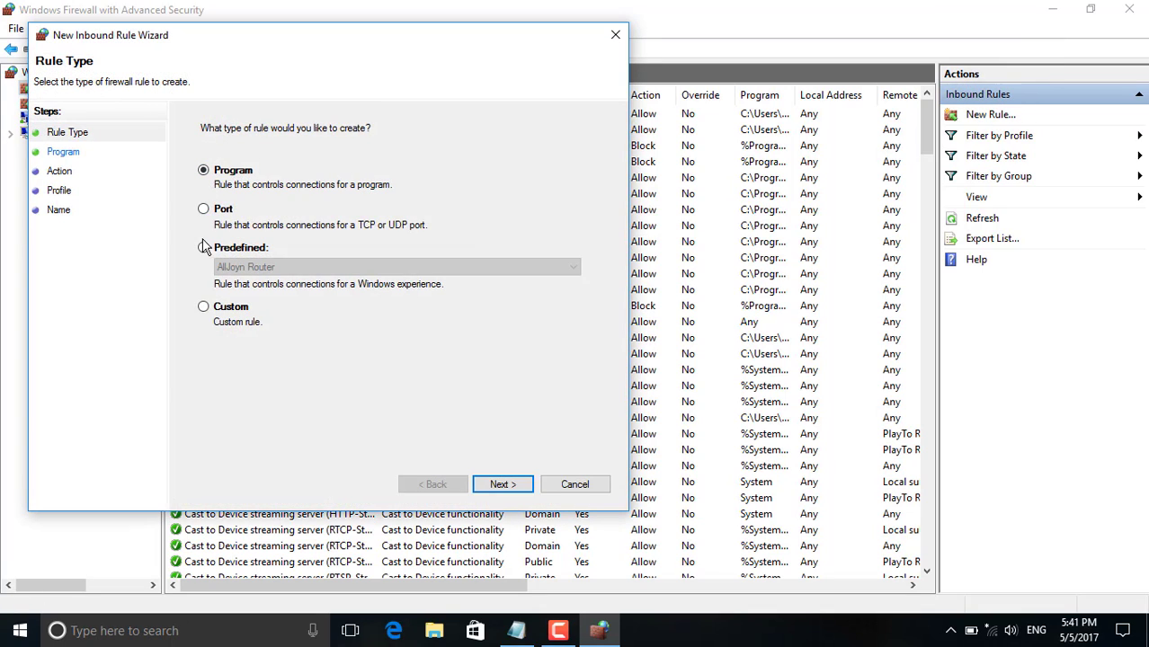
left_click(504, 485)
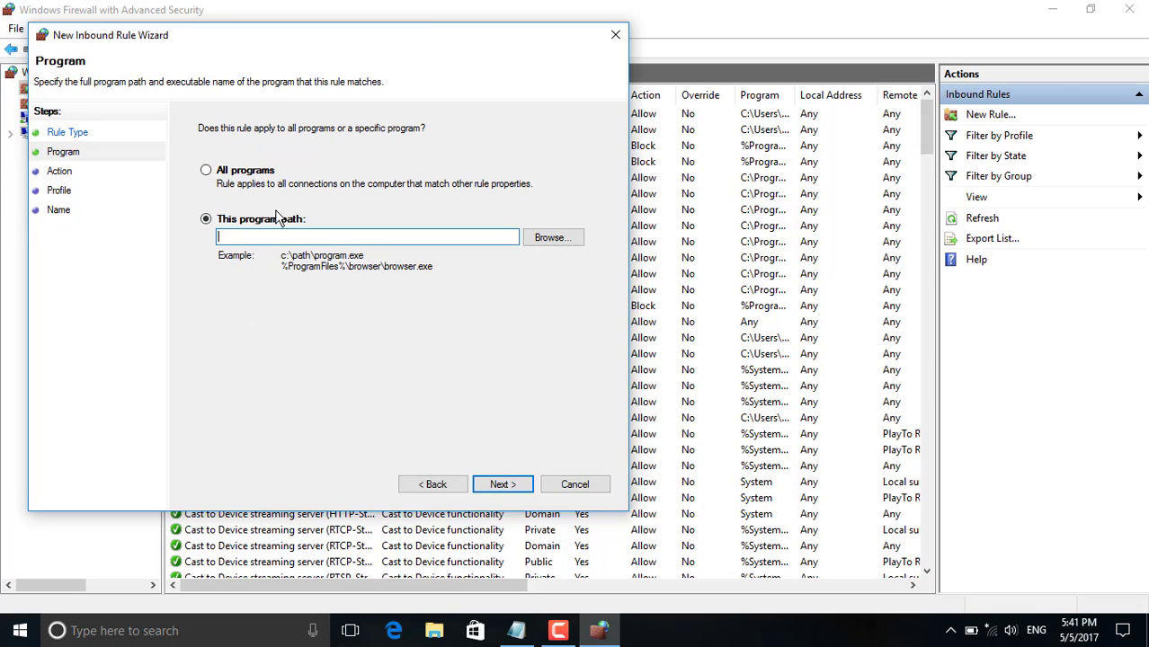
left_click(206, 170)
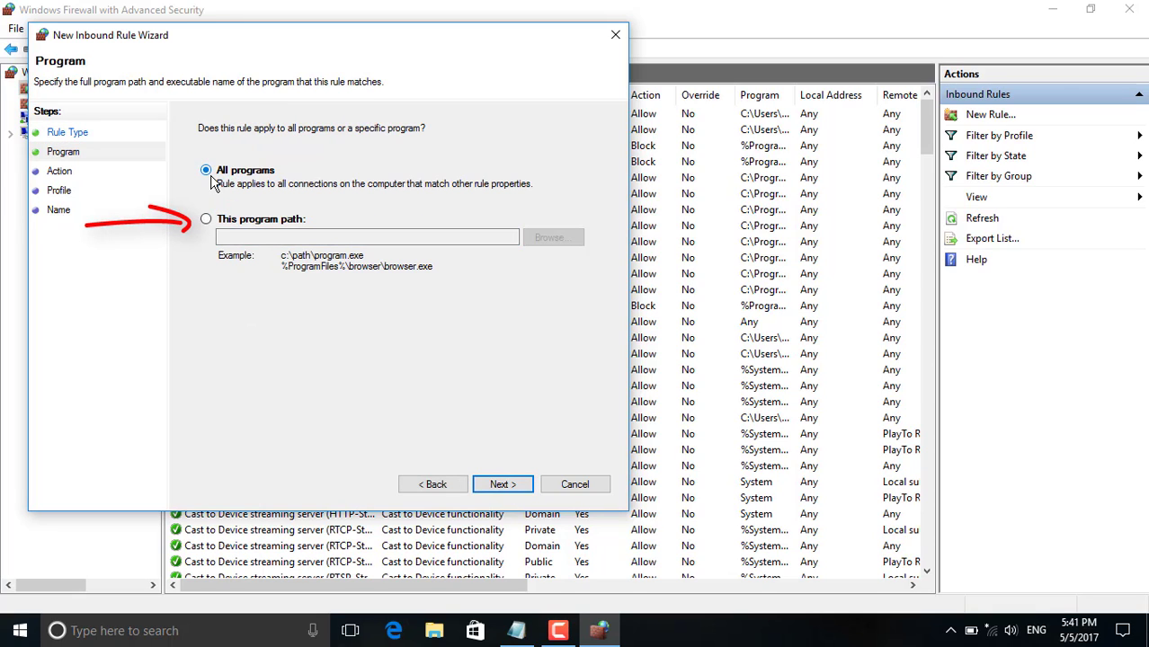
left_click(208, 220)
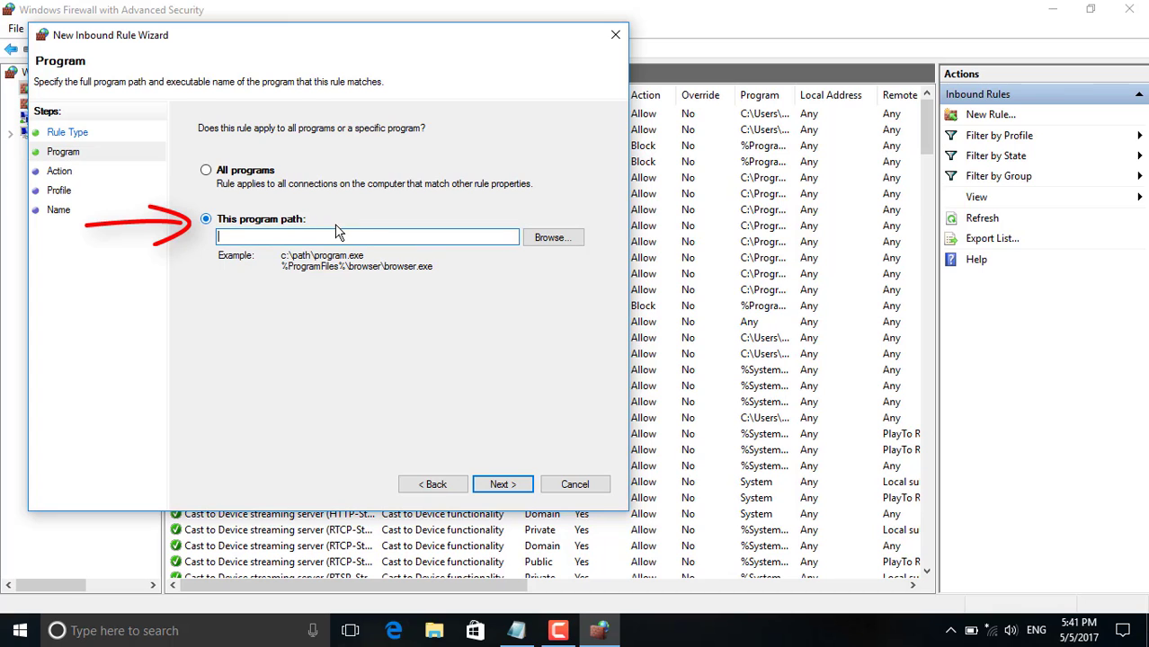
Set the rule's program path to VEGAS14-244_patch_b12.exe from the VEGAS Pro 14.0 folder in Program Files and continue to the action settings.
left_click(552, 239)
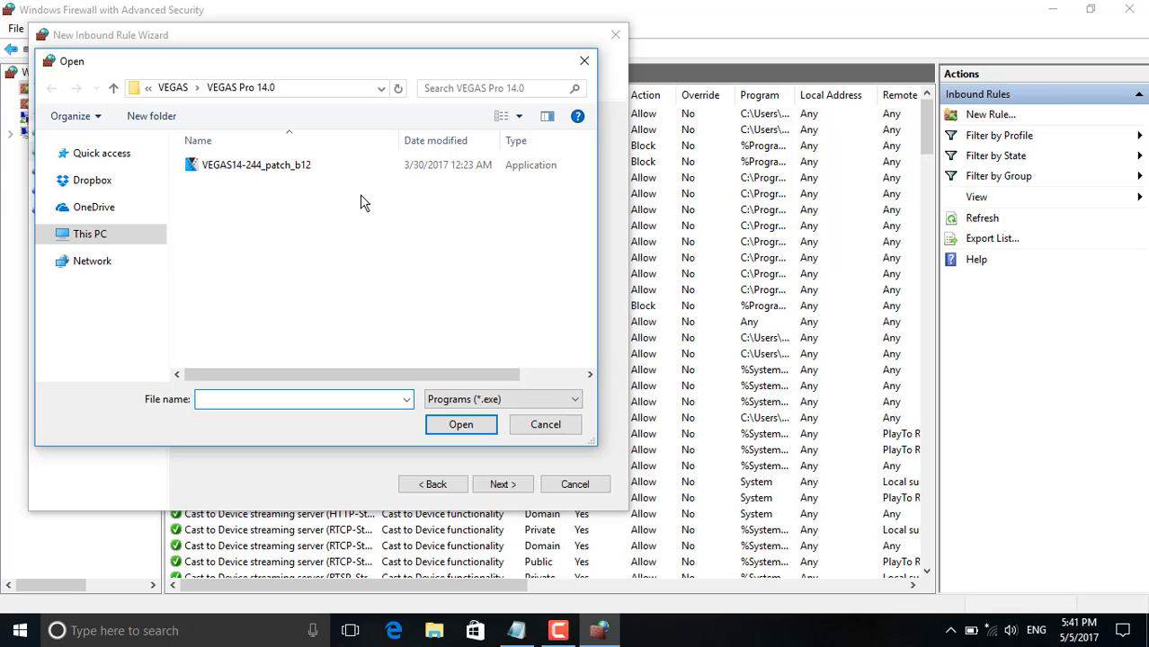
left_click(299, 174)
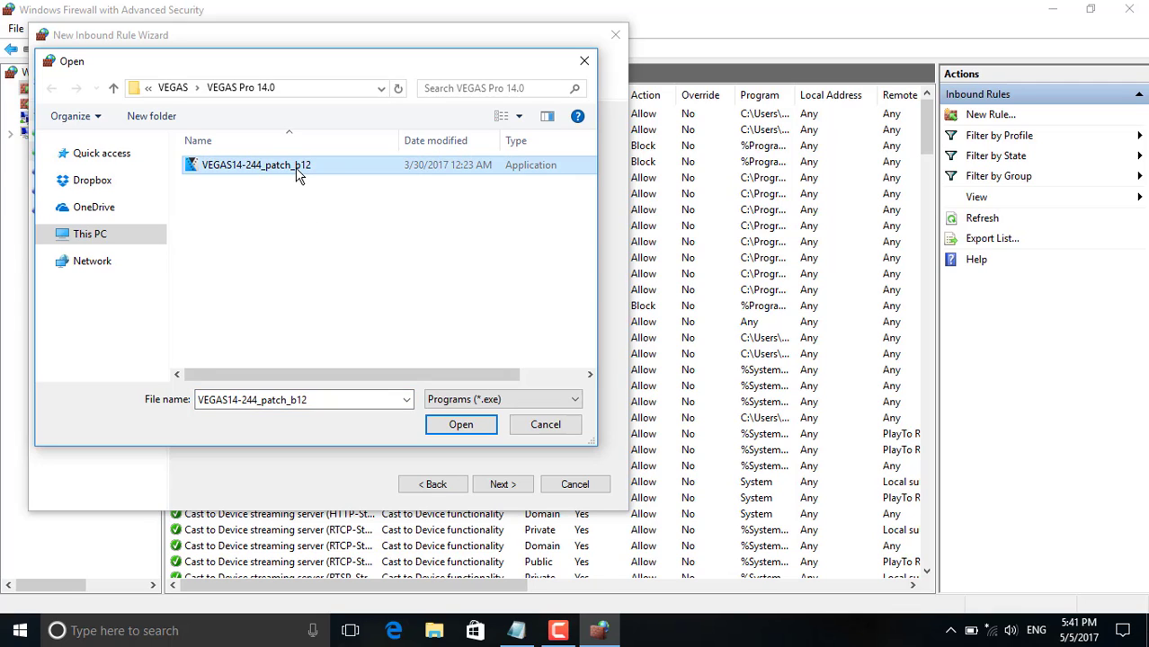
left_click(114, 88)
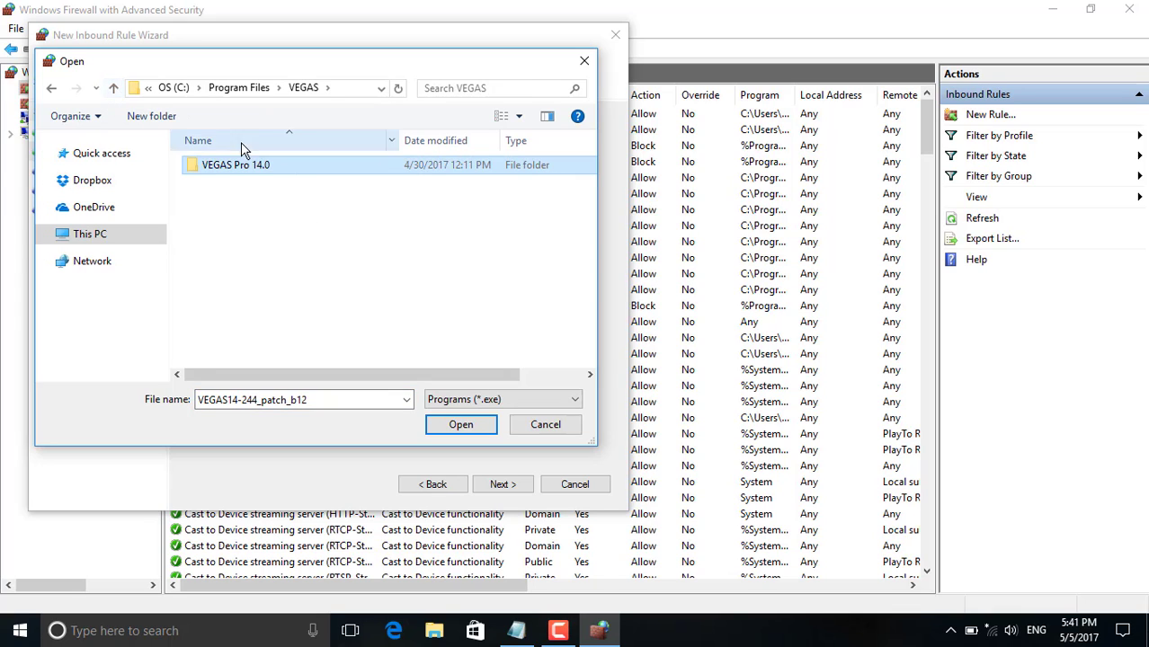
double_click(237, 169)
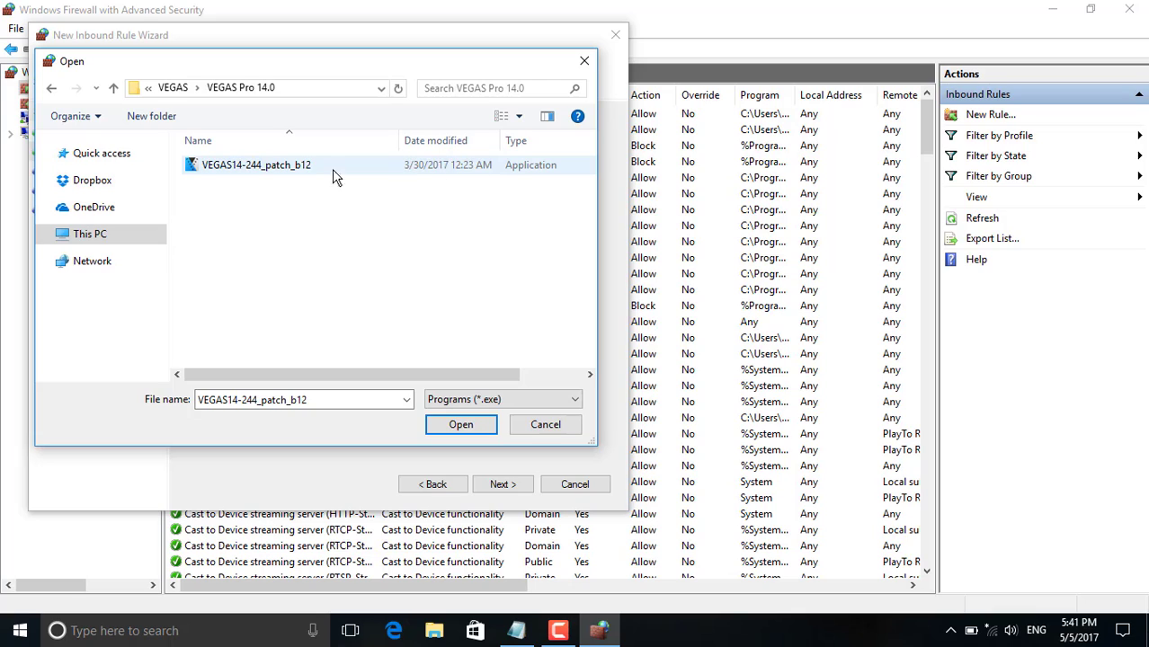
left_click(302, 173)
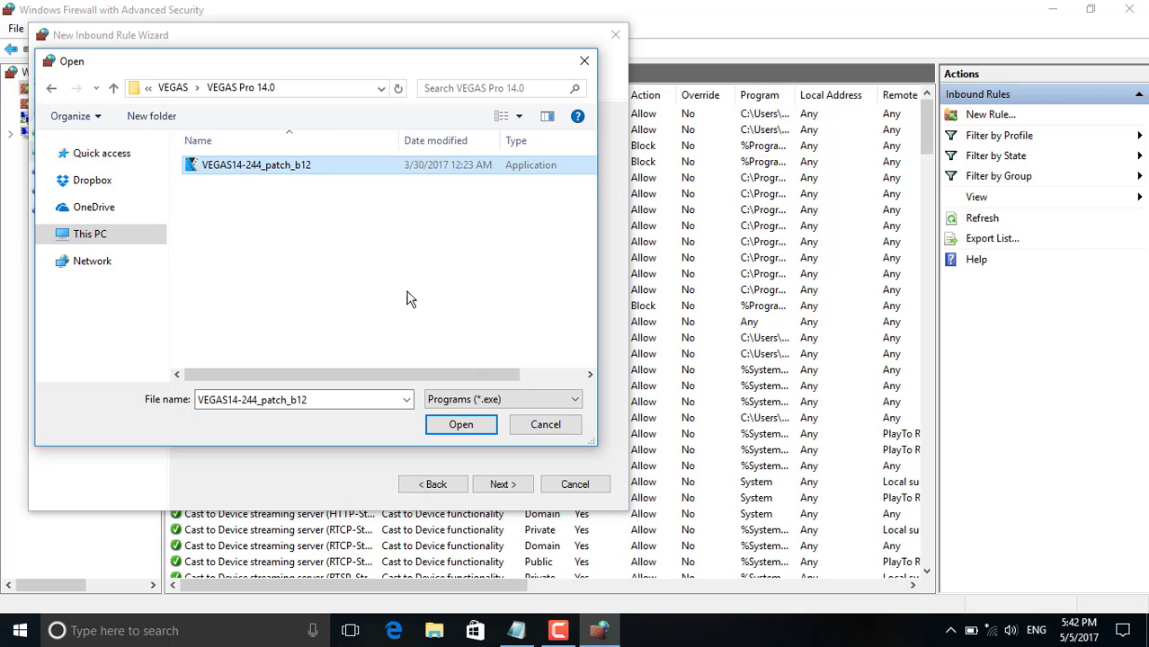
left_click(463, 428)
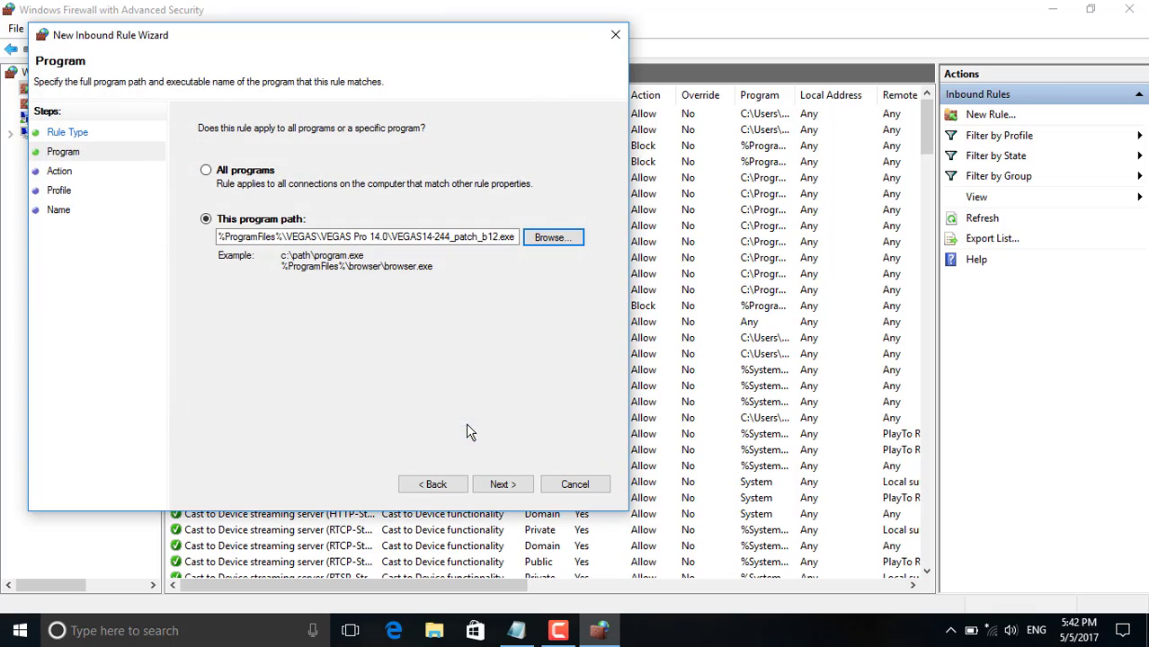
left_click(506, 484)
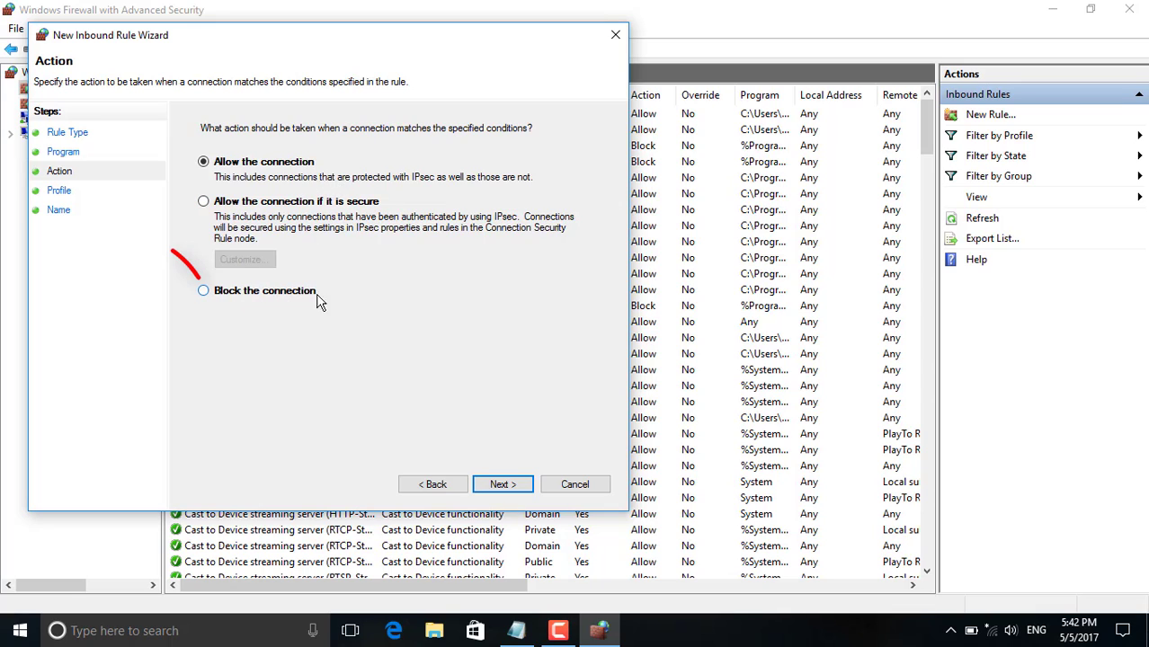
Set the rule to block the connection for the Domain, Private and Public profiles, and create it with the name vagas14.
left_click(204, 291)
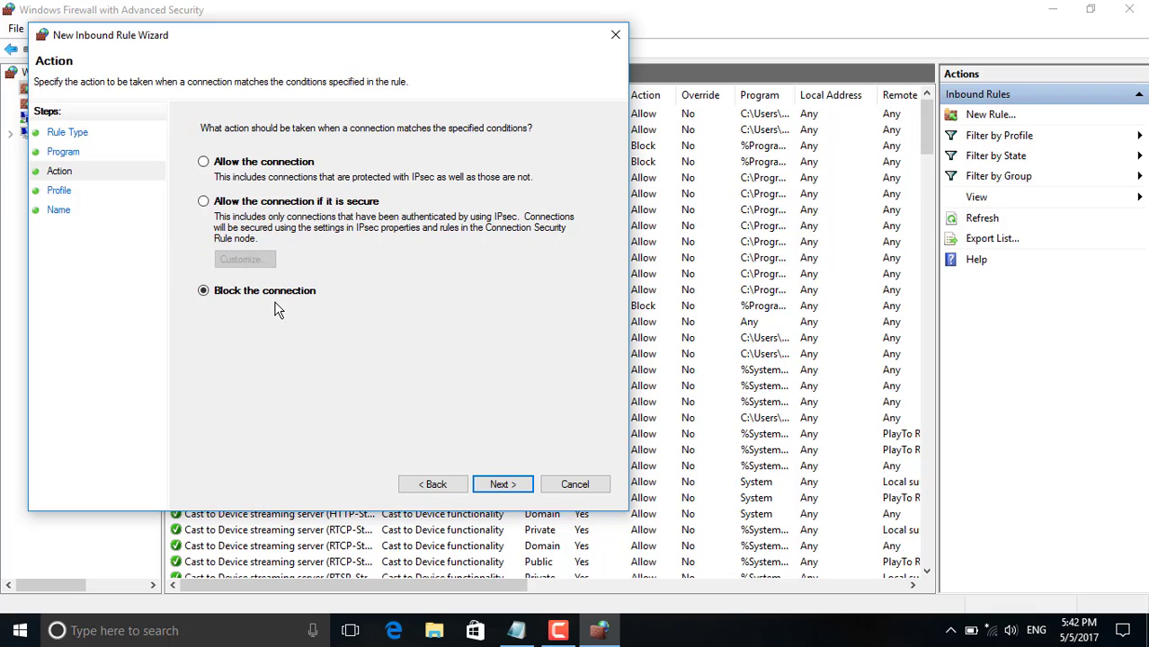
left_click(517, 485)
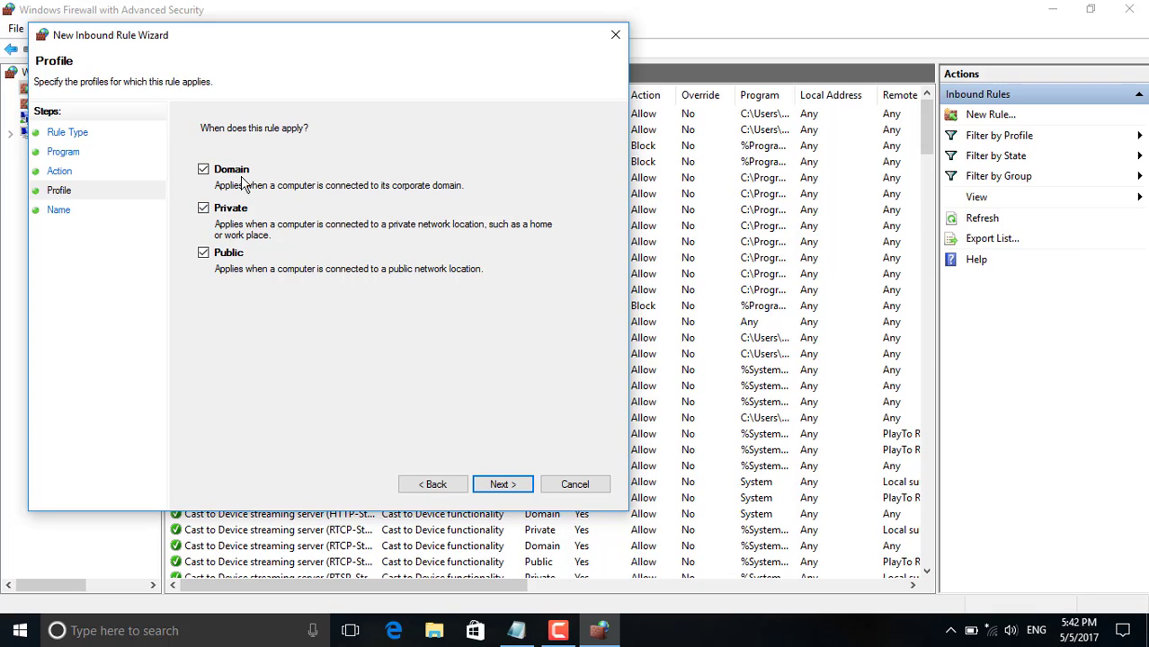
left_click(502, 486)
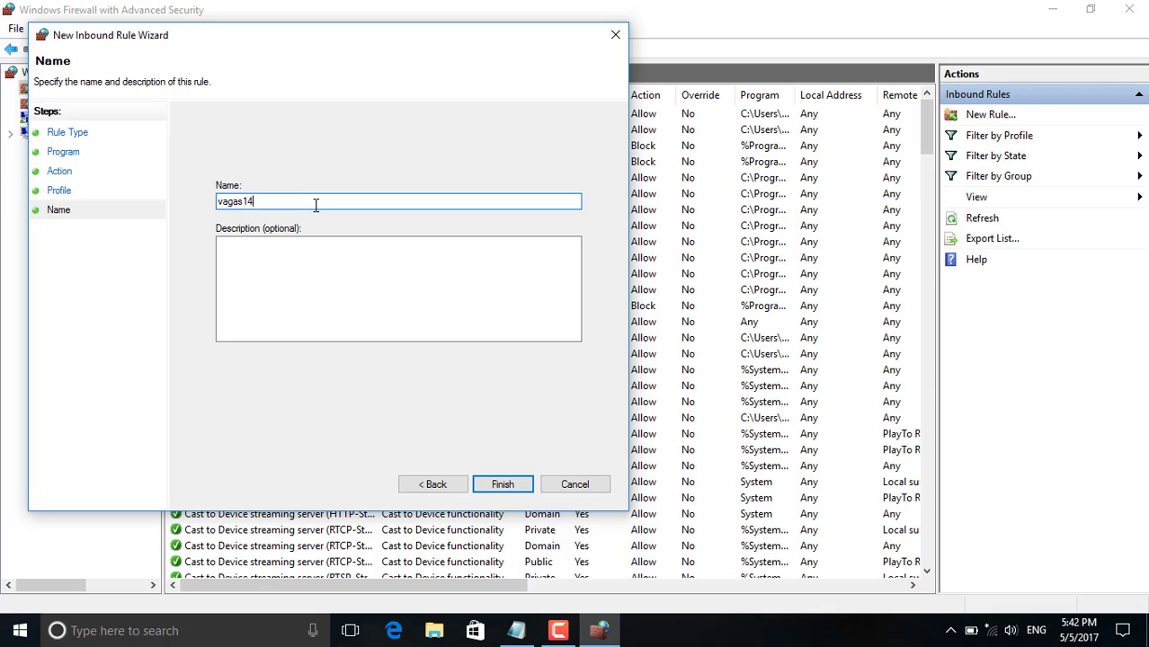
left_click(501, 490)
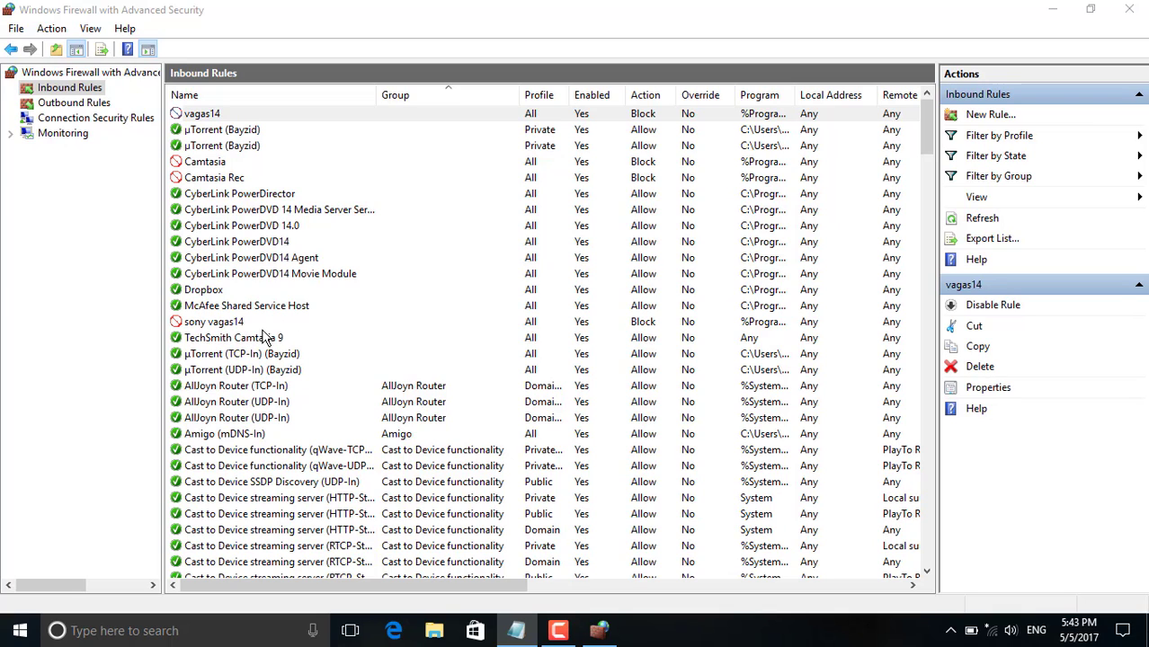
Delete the vagas14 inbound rule and confirm the deletion.
left_click(236, 322)
left_click(214, 114)
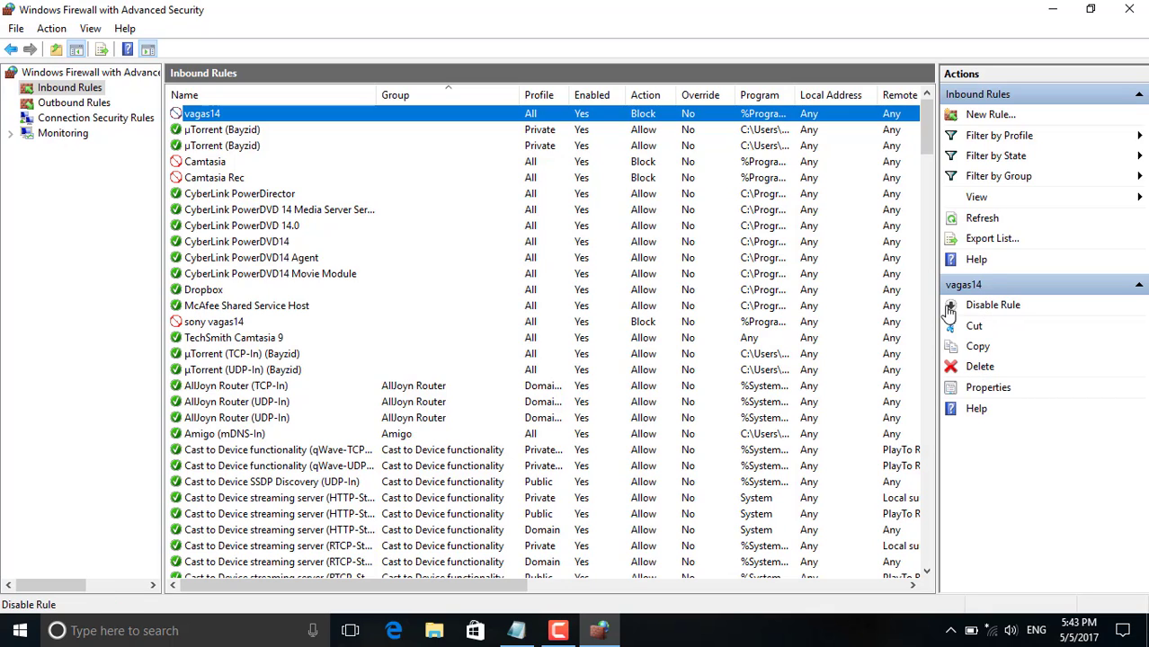
left_click(977, 368)
left_click(586, 377)
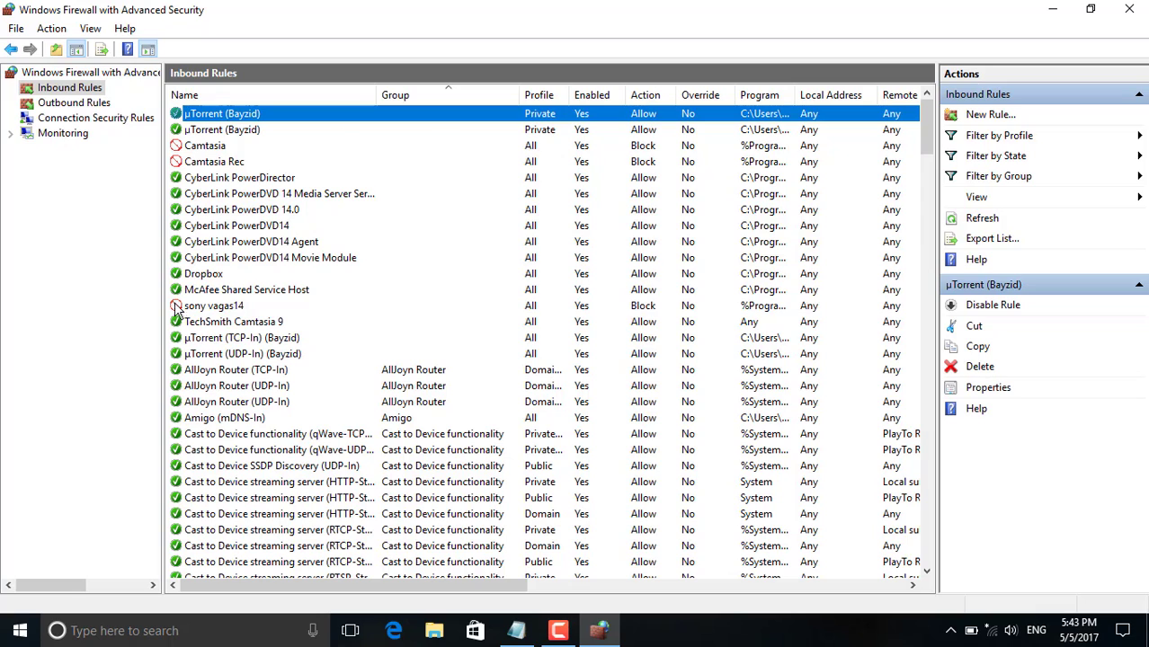
Select the existing sony vagas14 block rule to point it out, and close the firewall window.
left_click(216, 309)
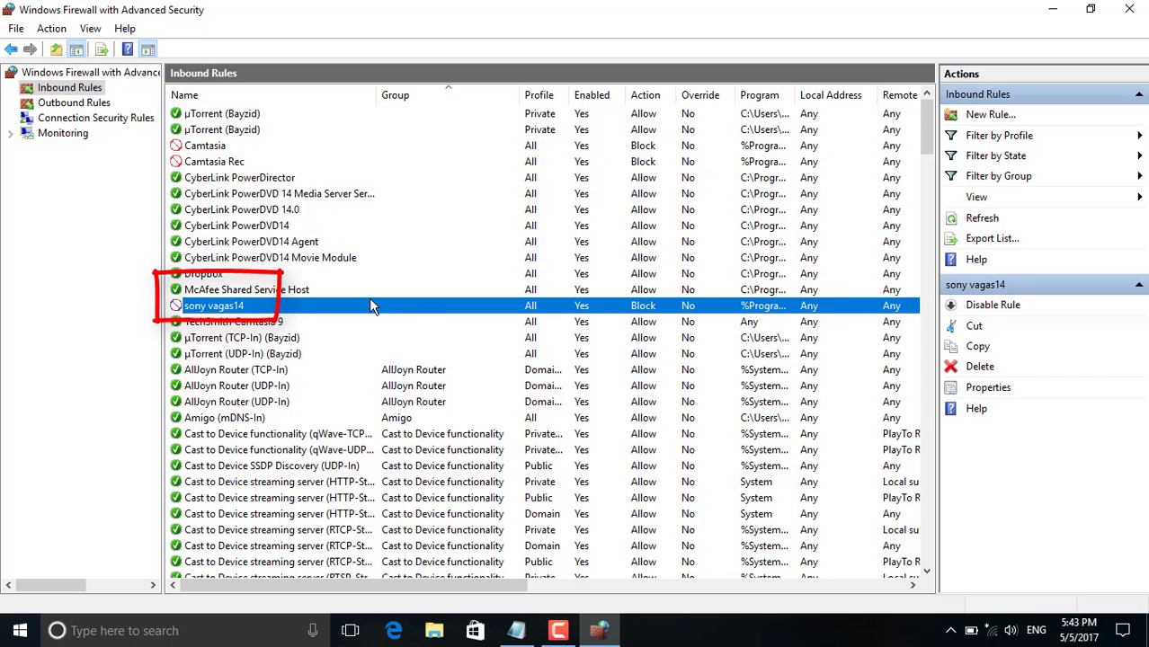
left_click(234, 290)
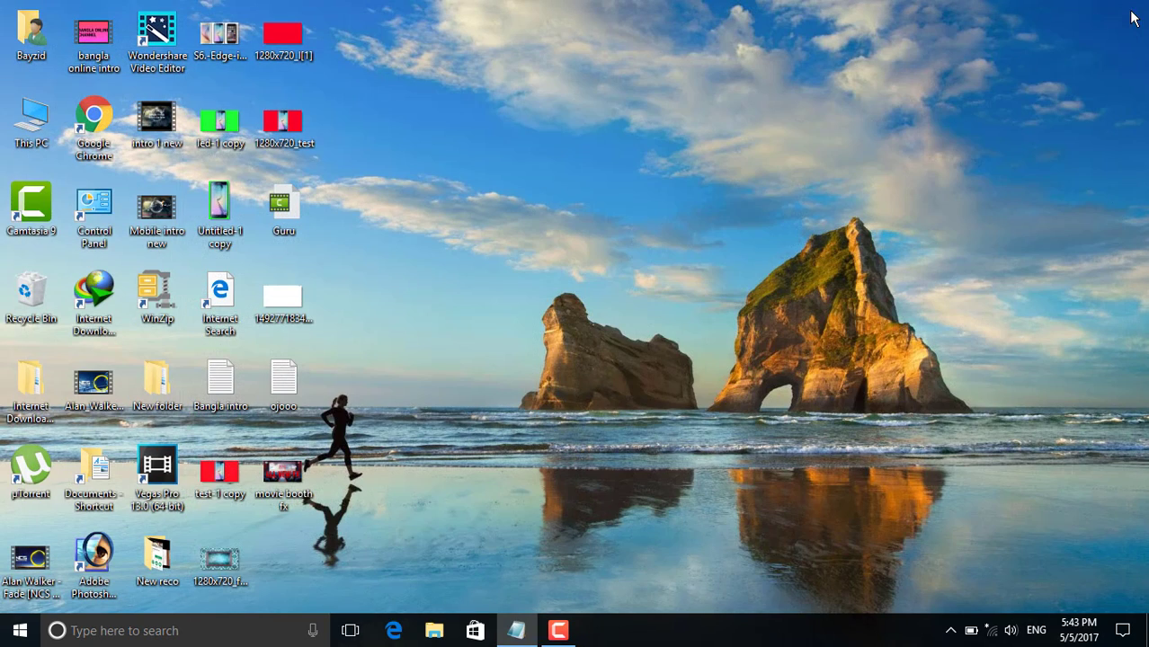
left_click(1130, 9)
right_click(544, 196)
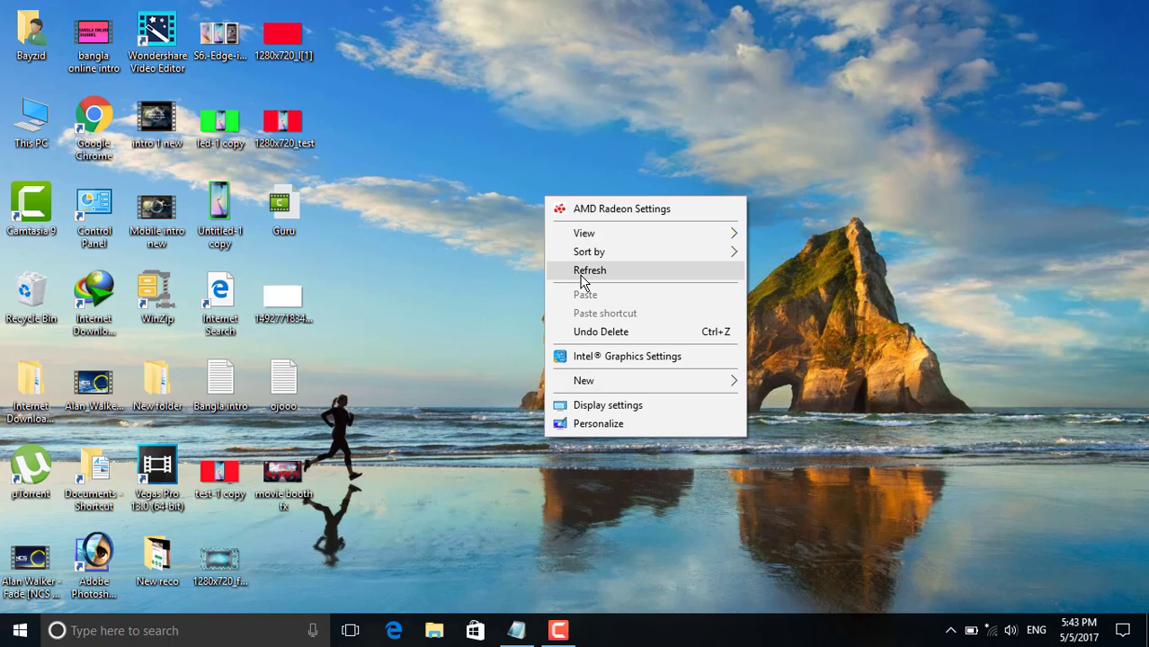
left_click(581, 271)
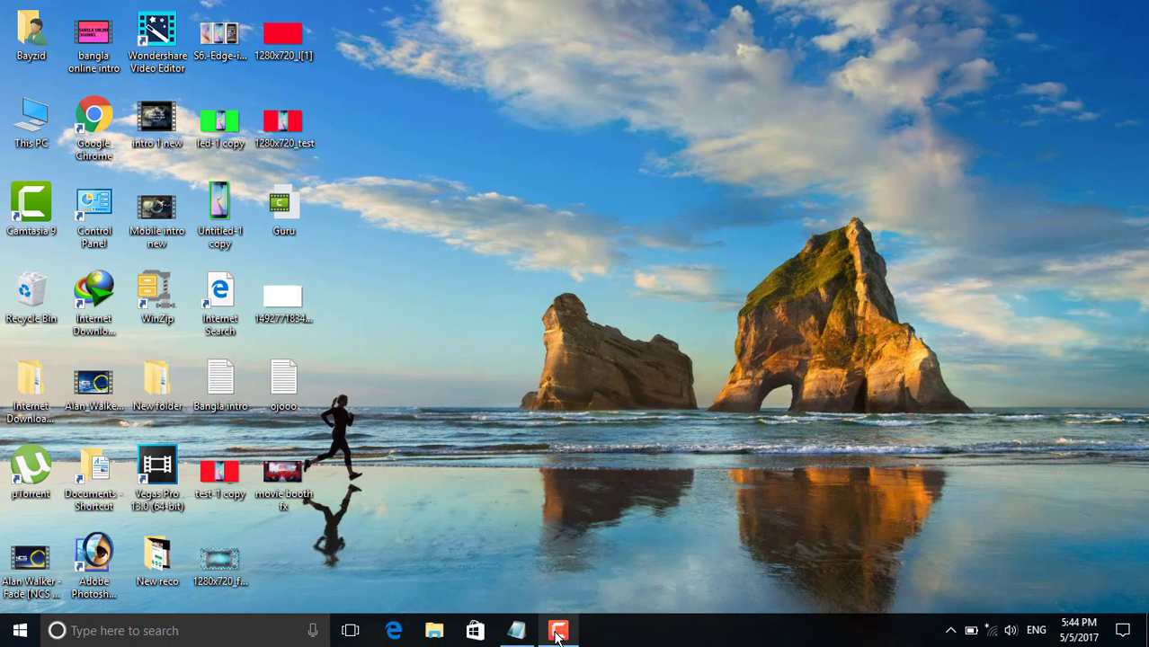
mouse_move(557, 634)
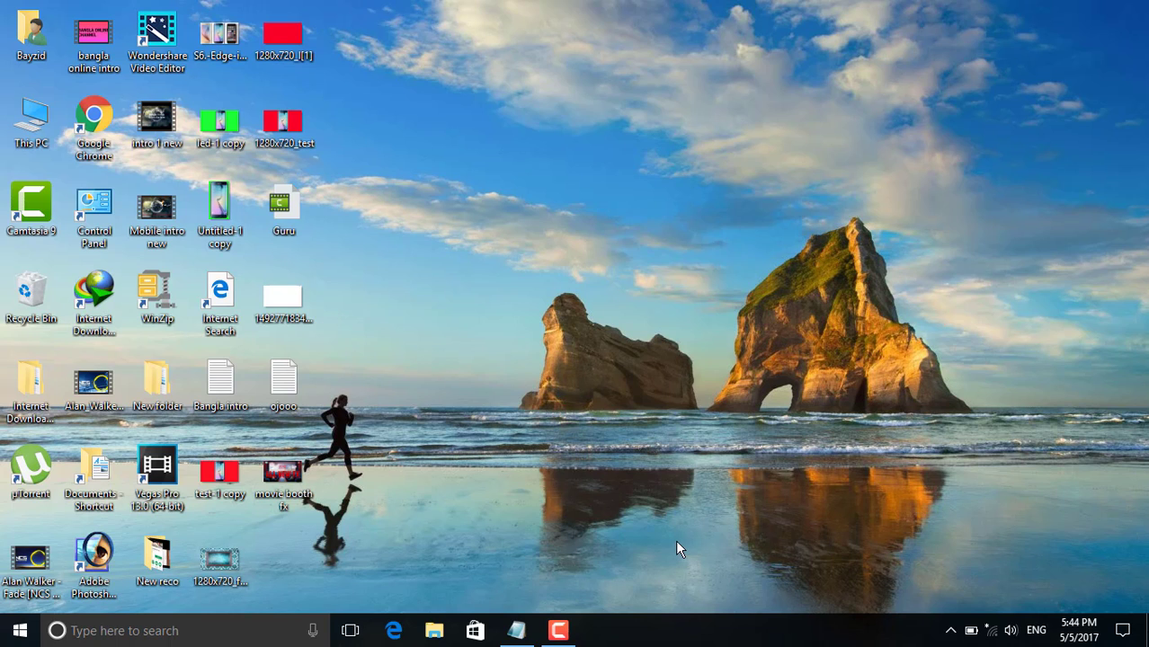
left_click(558, 632)
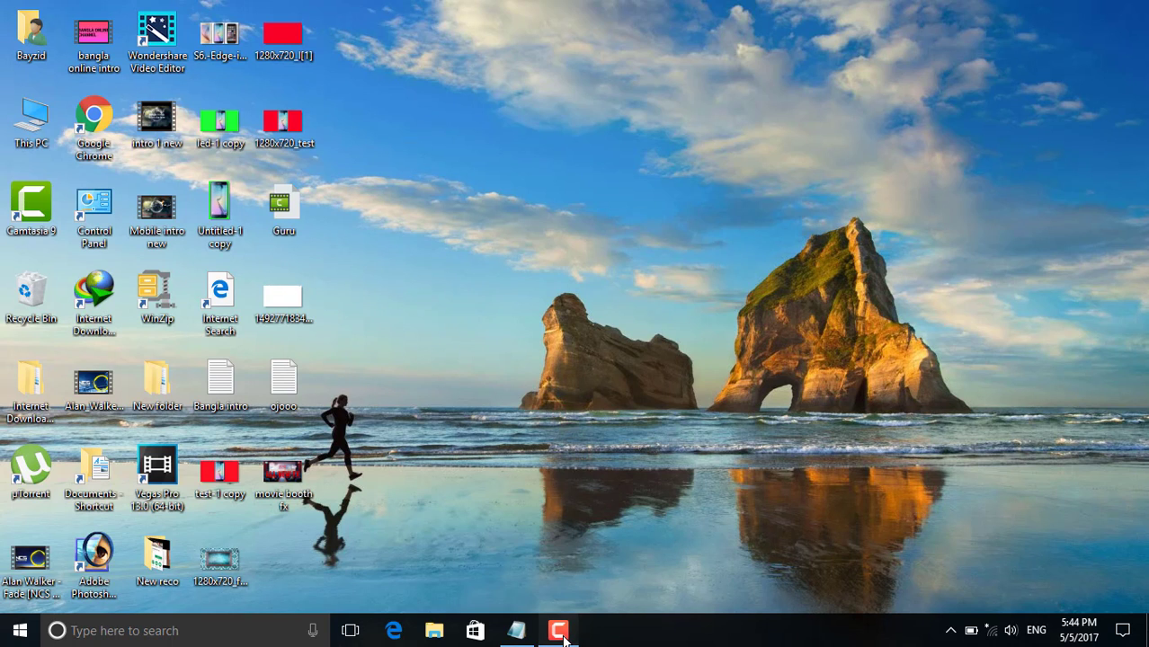